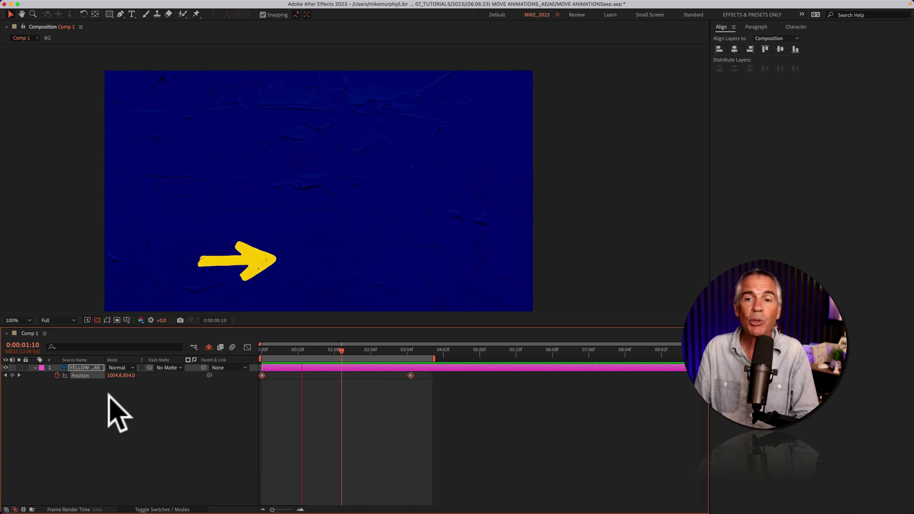
Move the yellow arrow up to the upper left of the comp and preview from the start
click(81, 368)
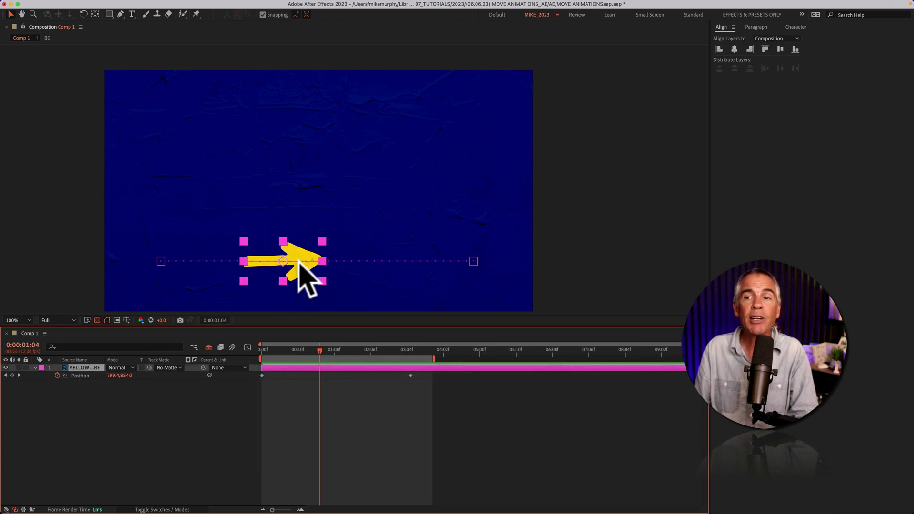
drag(299, 261, 314, 119)
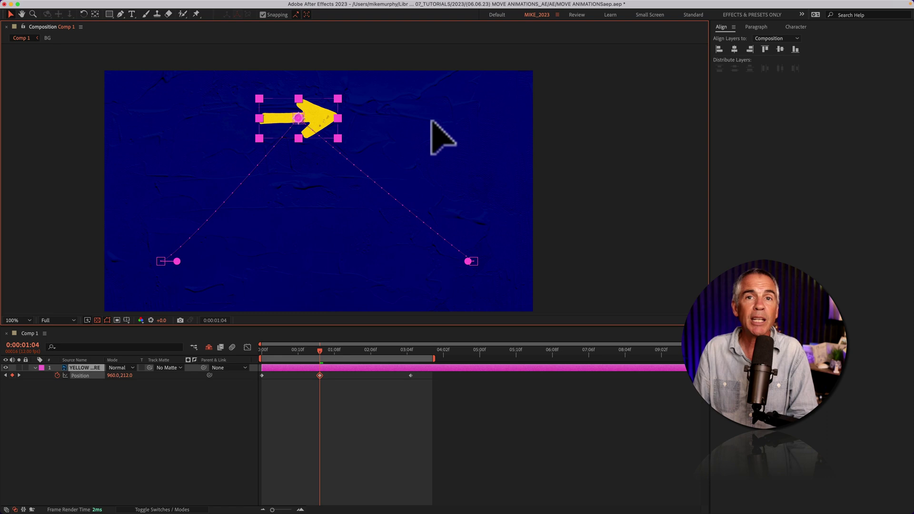
drag(431, 121, 206, 111)
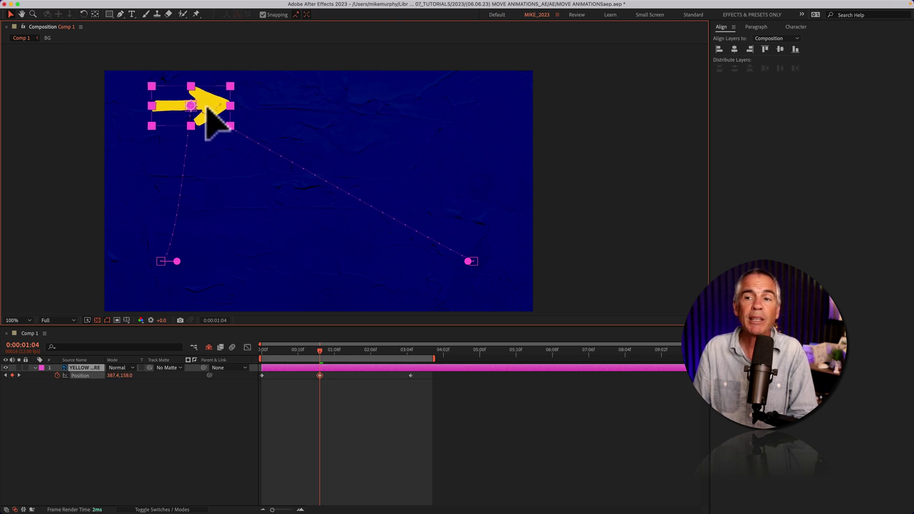
click(327, 421)
key(Home)
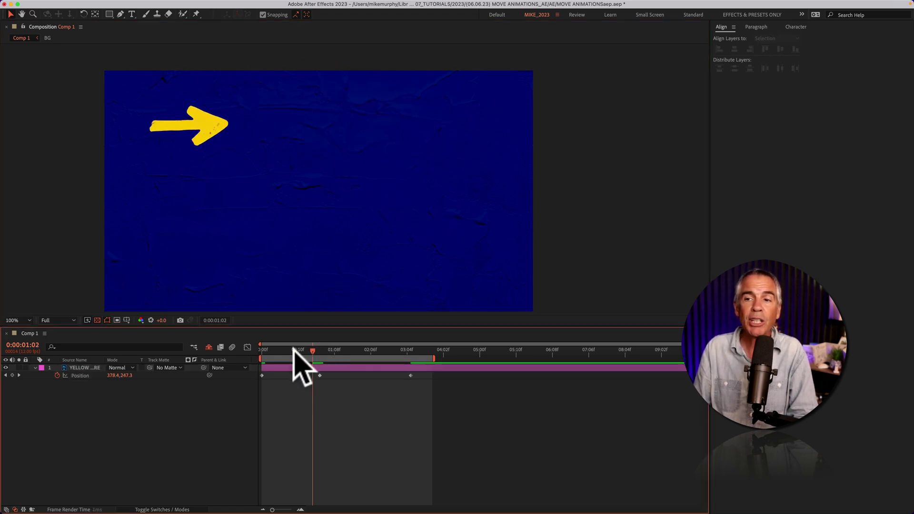
key(space)
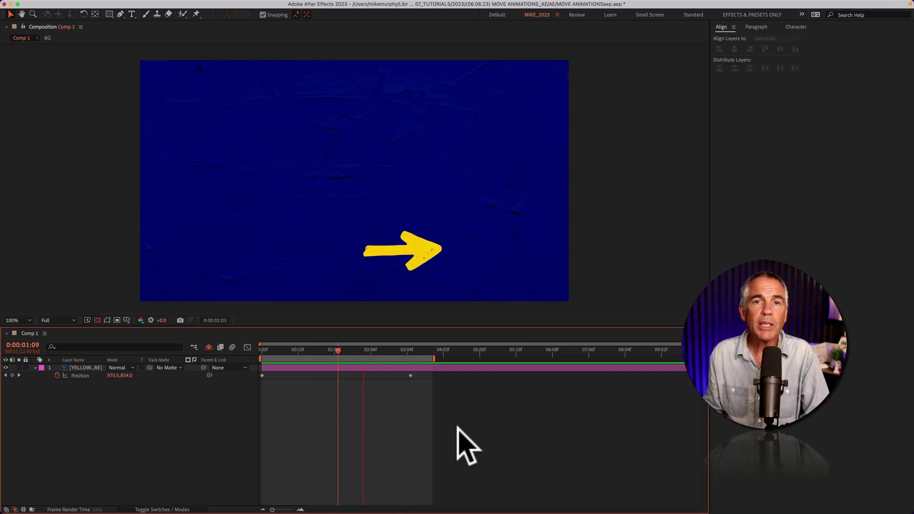
Select the arrow's two Position keyframes, step between them, and shift the whole motion path up-left
click(98, 368)
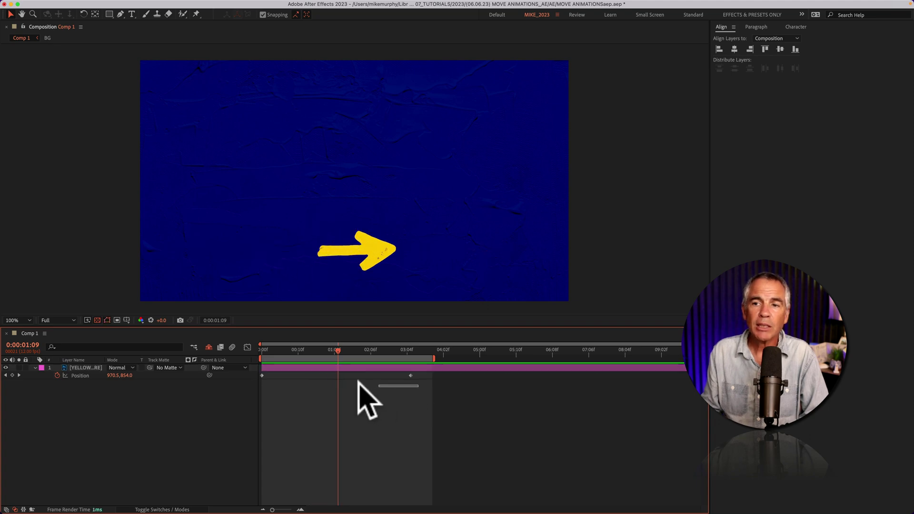
drag(417, 408, 273, 373)
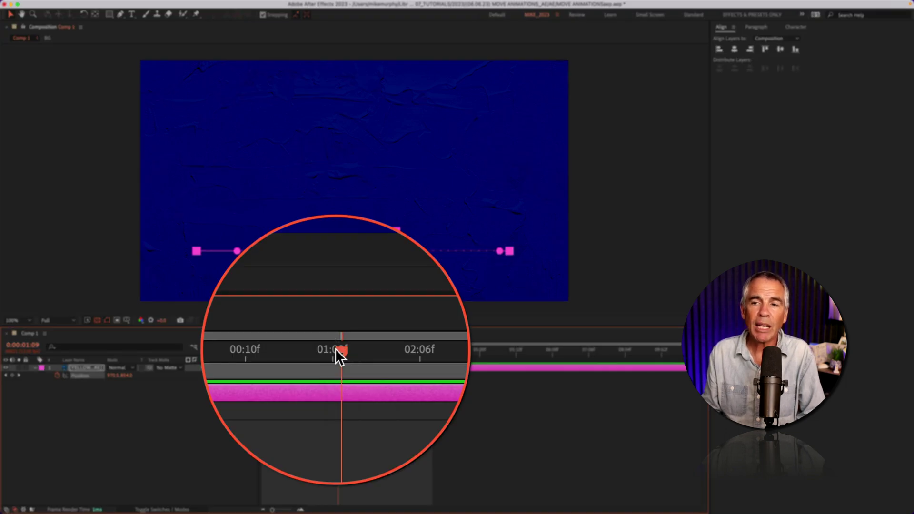
drag(336, 351, 261, 352)
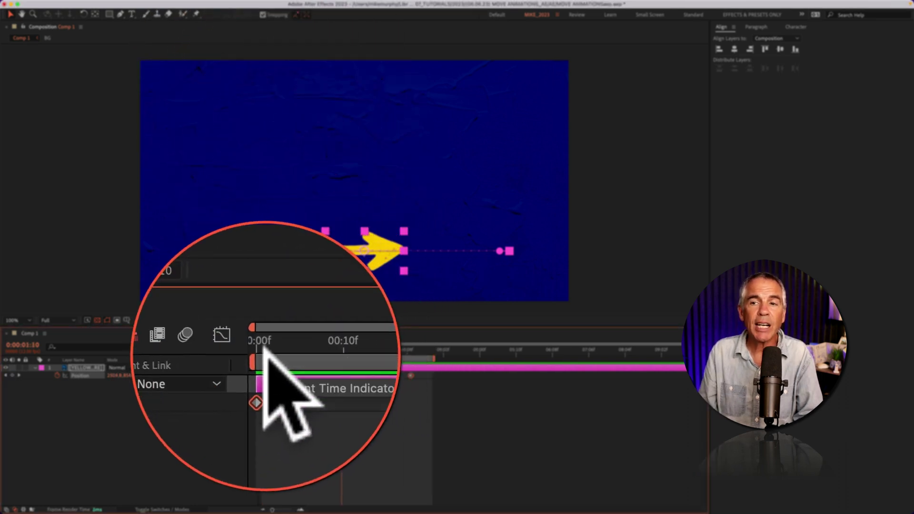
drag(263, 353, 408, 357)
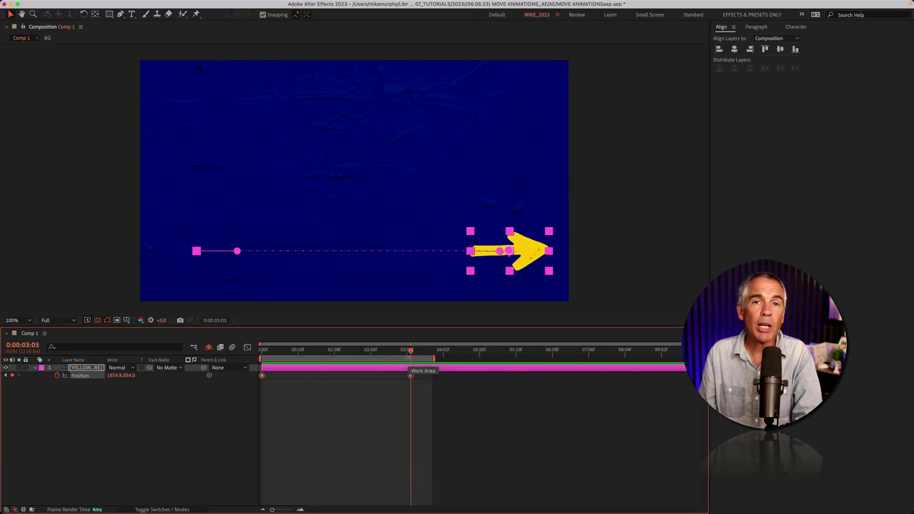
key(j)
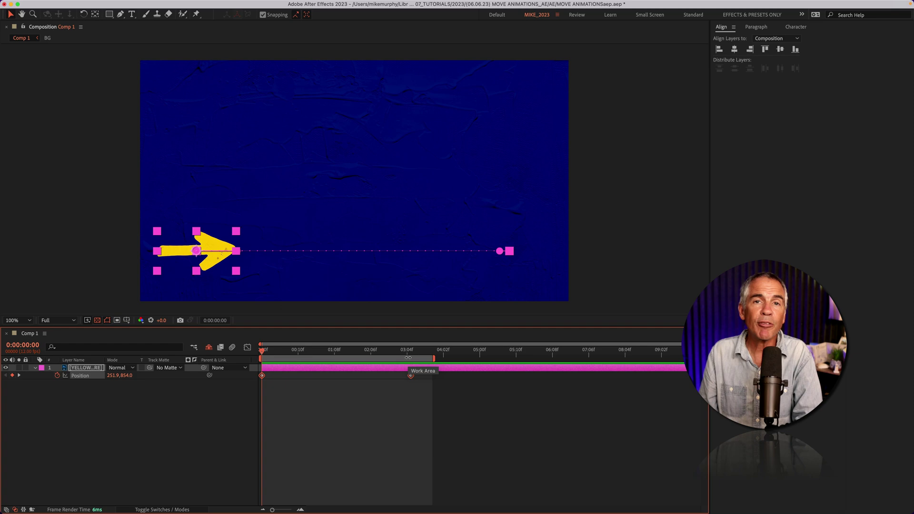
key(k)
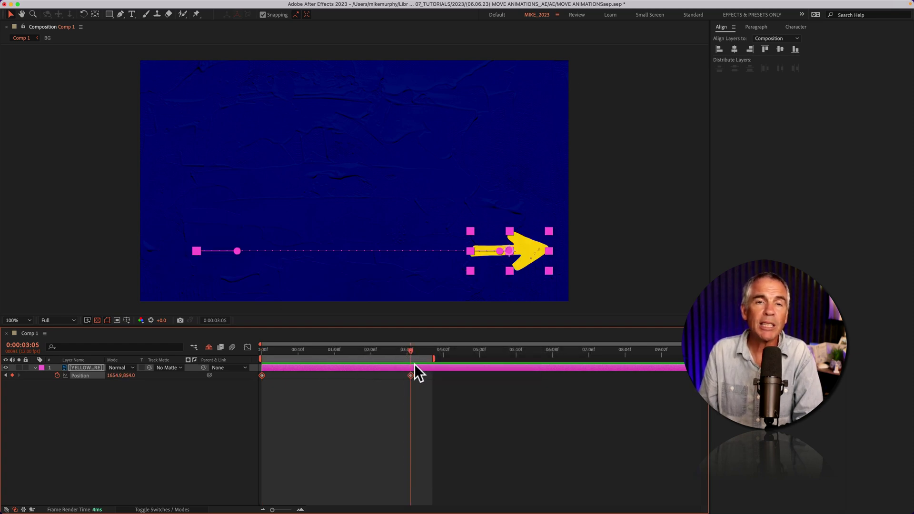
key(j)
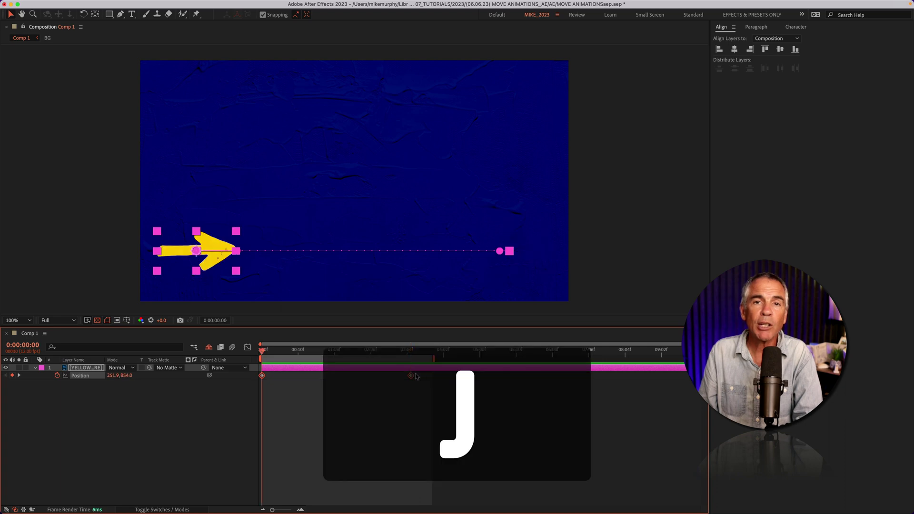
key(k)
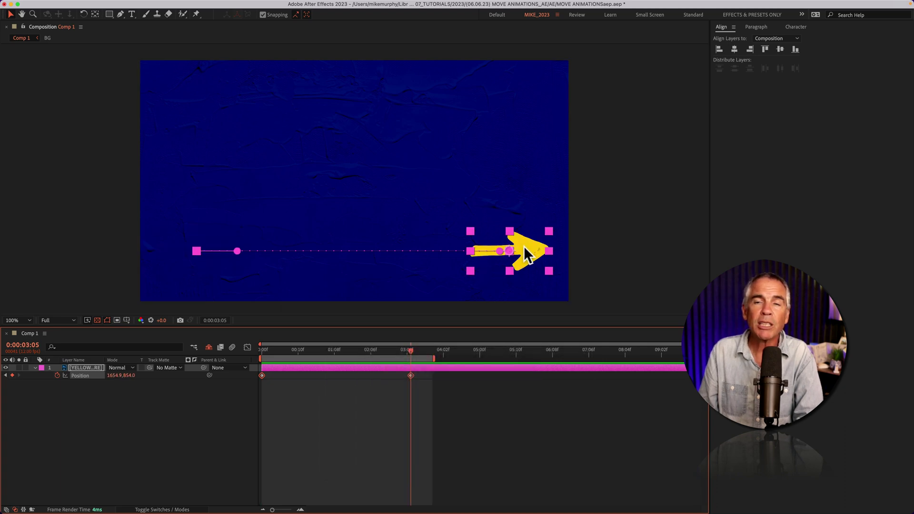
drag(510, 260, 526, 117)
key(space)
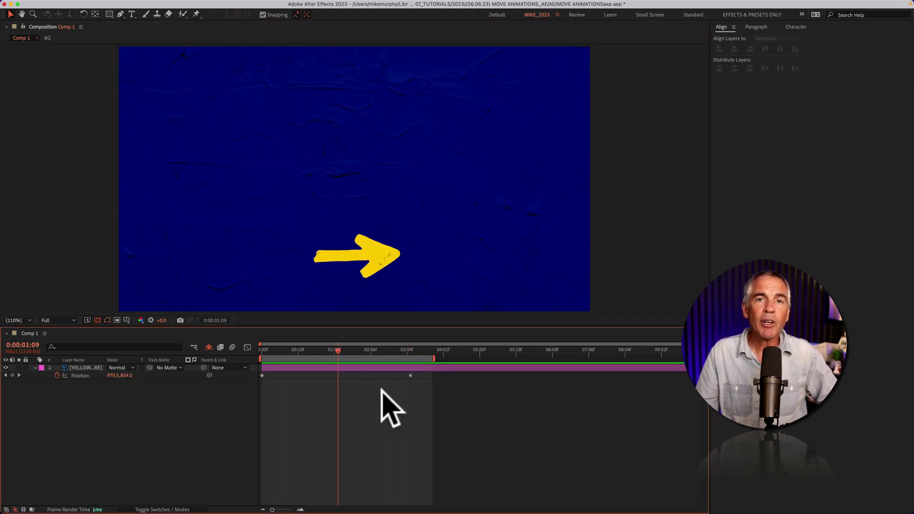
Reselect both keyframes and reposition the entire motion path up and left, then preview it
drag(285, 381, 259, 369)
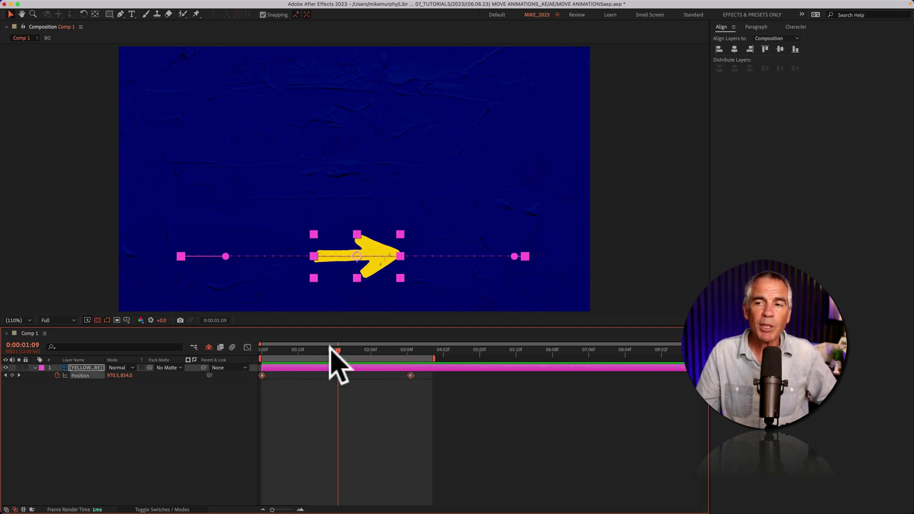
mouse_move(337, 348)
mouse_down()
mouse_move(263, 351)
mouse_move(338, 351)
mouse_up()
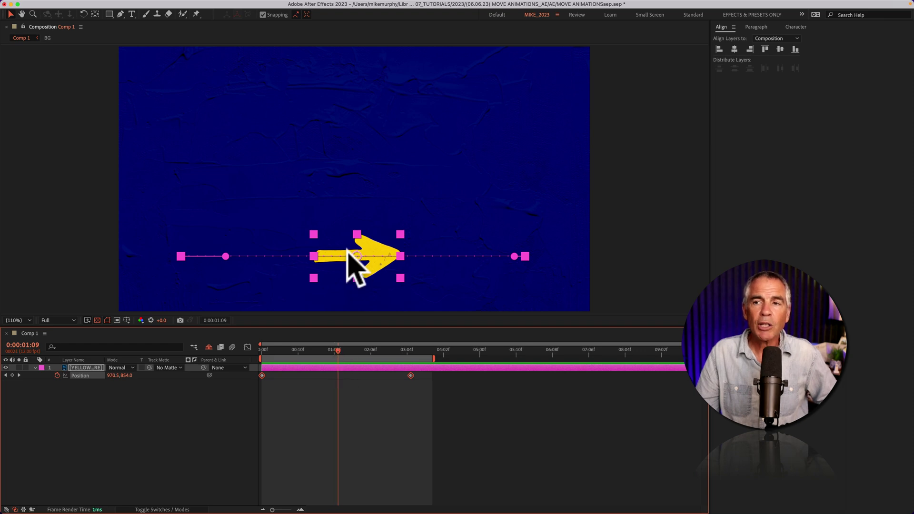
drag(377, 243, 333, 199)
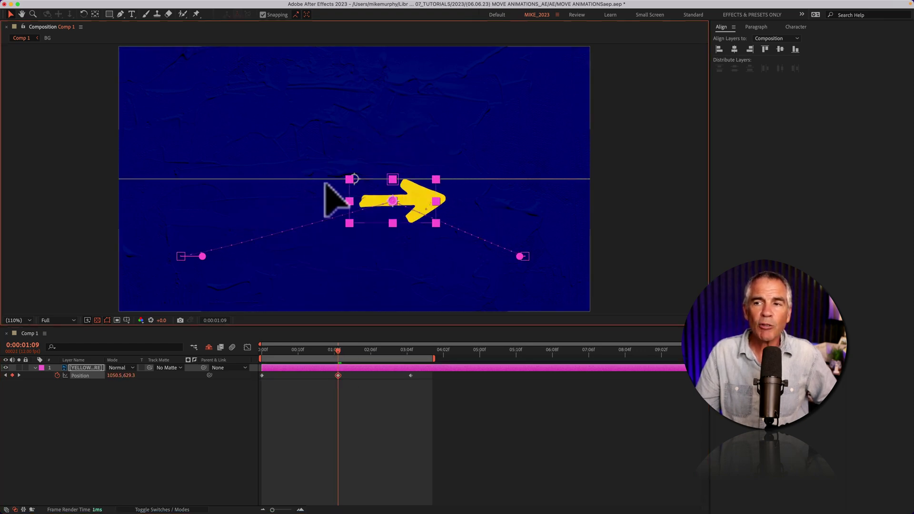
key(super+z)
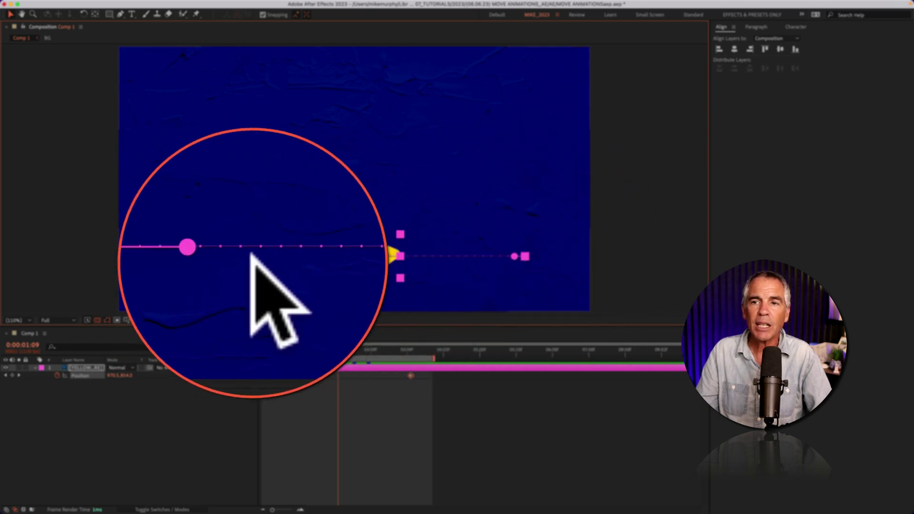
drag(183, 256, 197, 260)
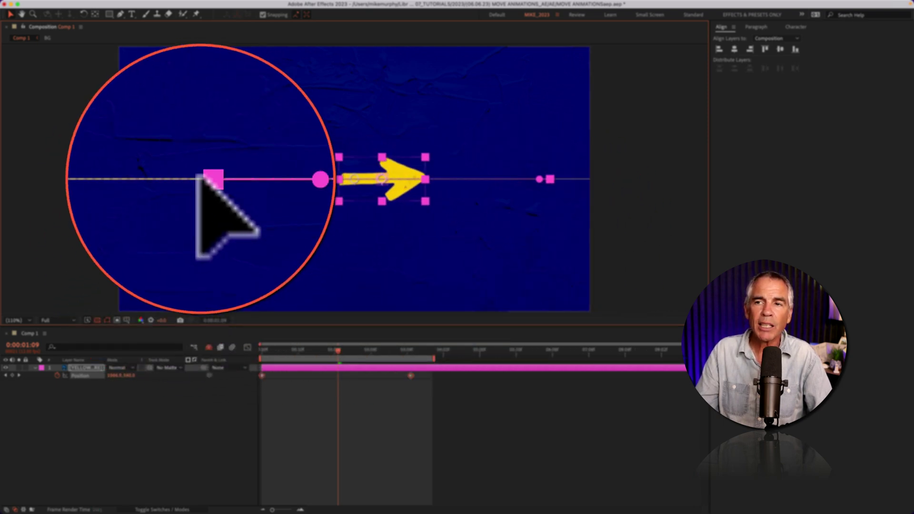
drag(542, 263, 505, 107)
click(425, 439)
key(space)
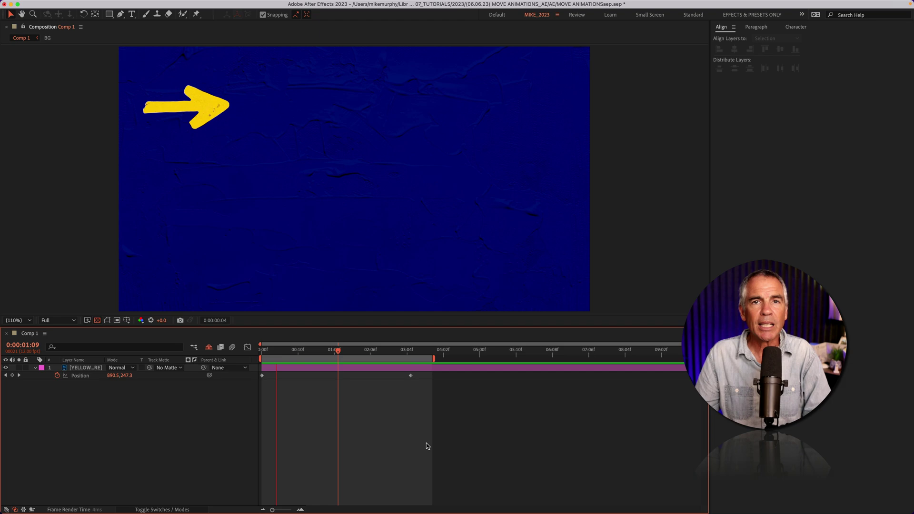
key(space)
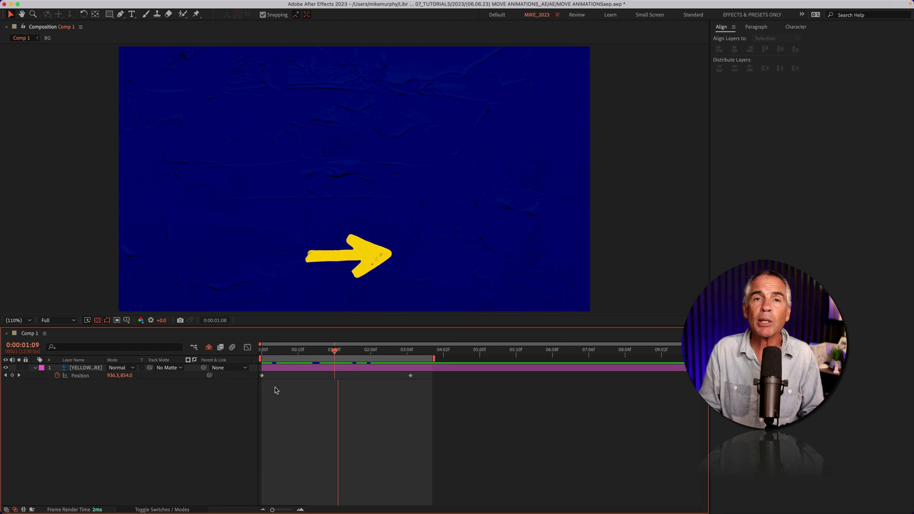
Add a new null object layer, Null 9, to the comp
key(Page_Up)
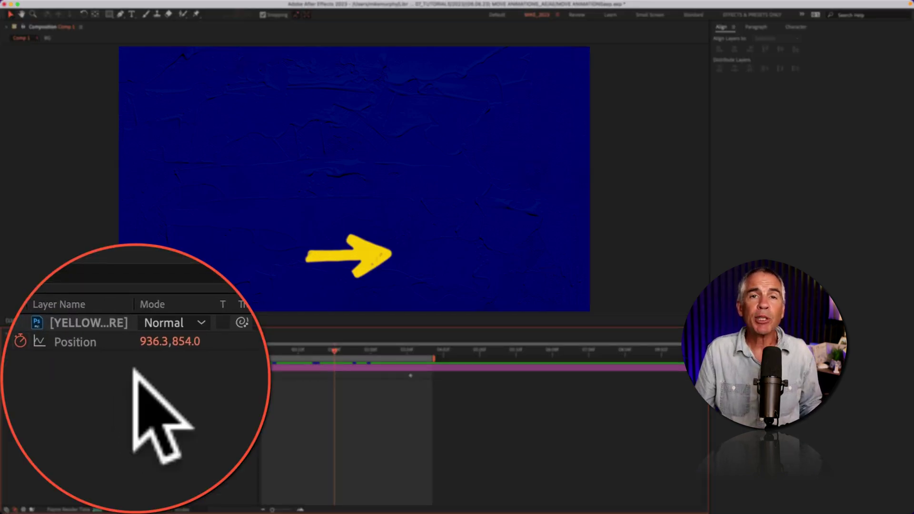
right_click(118, 392)
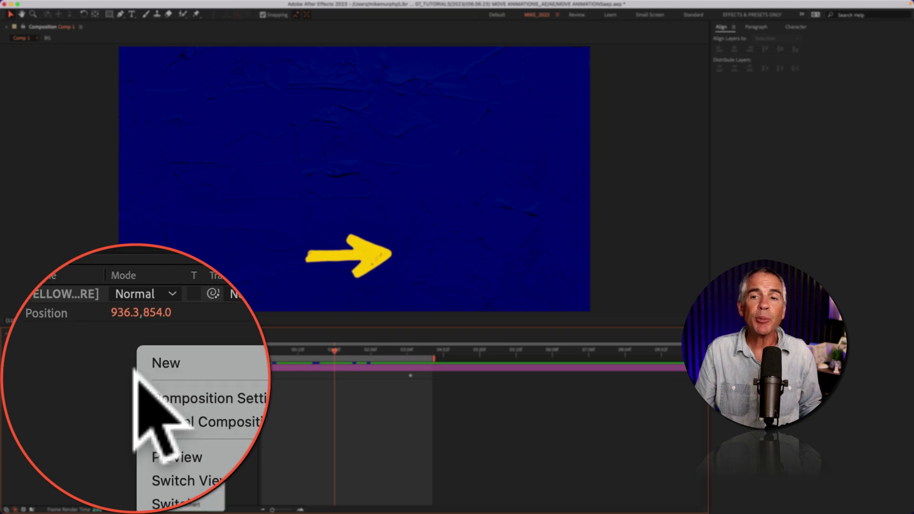
mouse_move(143, 396)
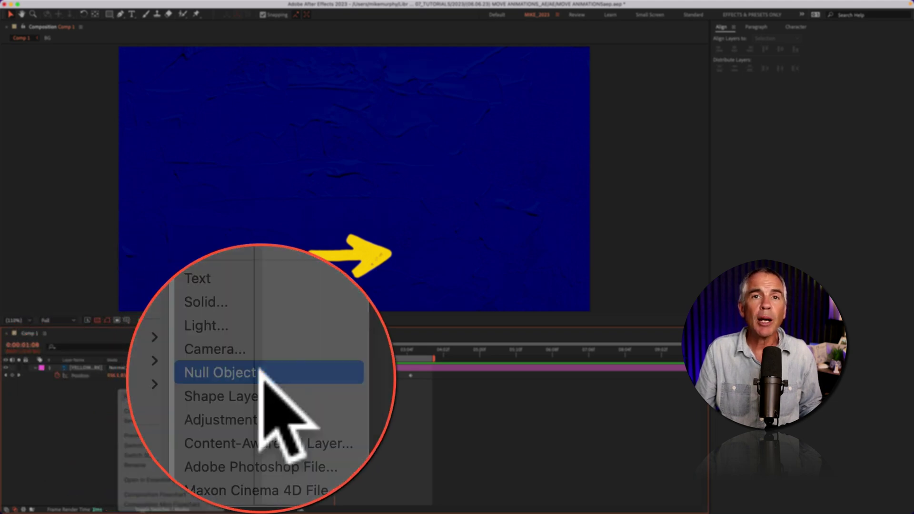
click(259, 377)
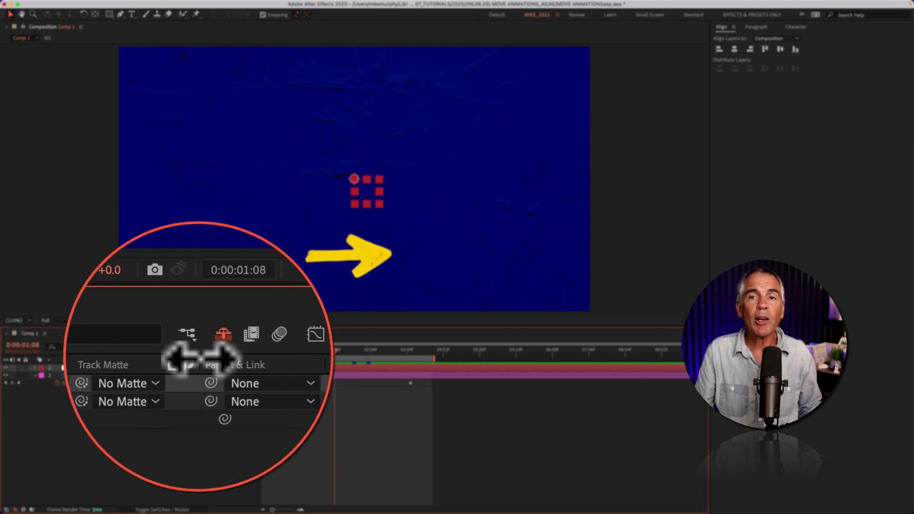
Show the Parent & Link column and pick-whip the yellow arrow layer's parent to Null 9
right_click(288, 360)
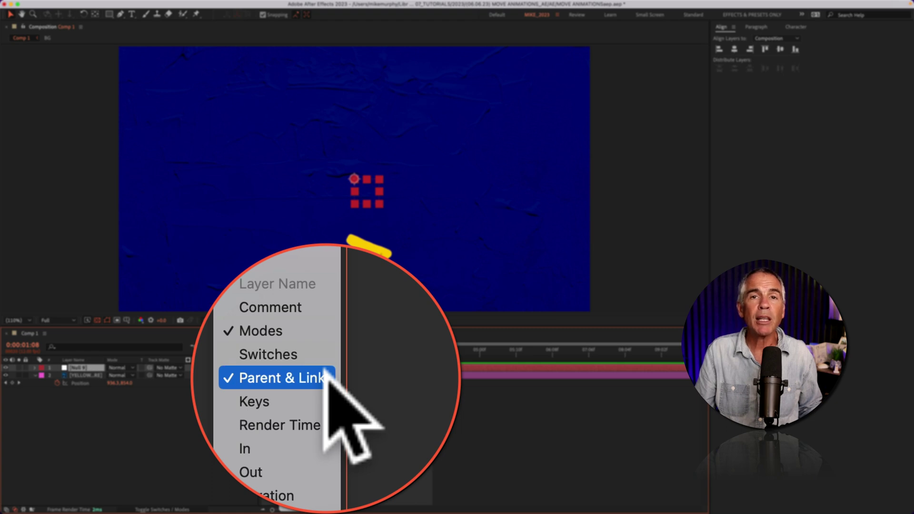
click(193, 376)
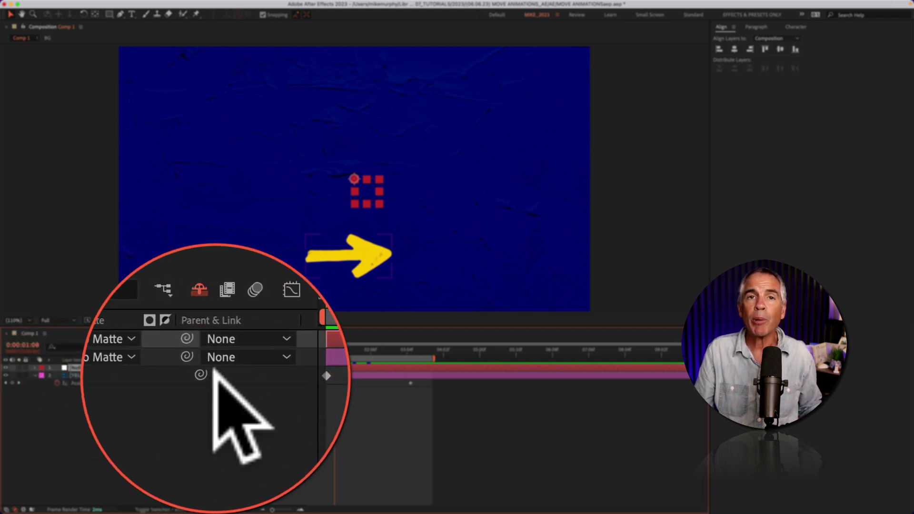
click(135, 372)
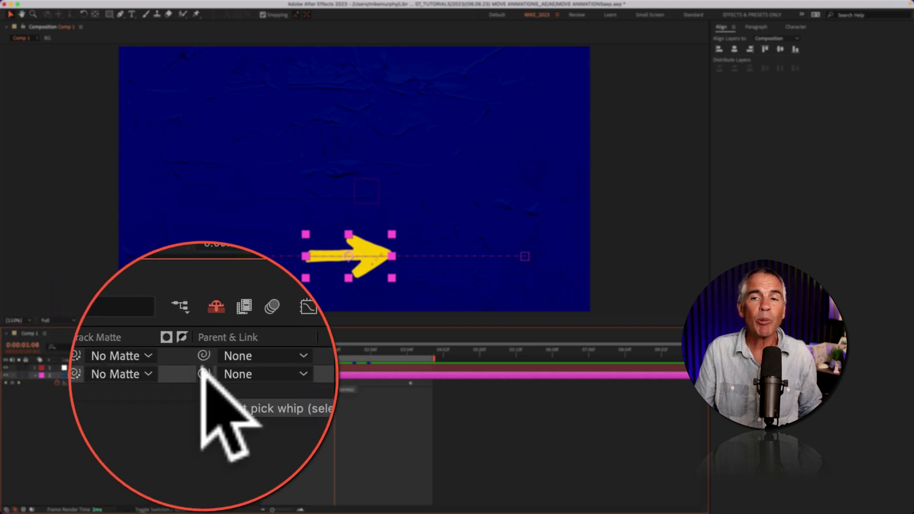
drag(200, 370, 135, 366)
Drag Null 9 so it carries the arrow across the comp to the top centre
click(87, 424)
key(Home)
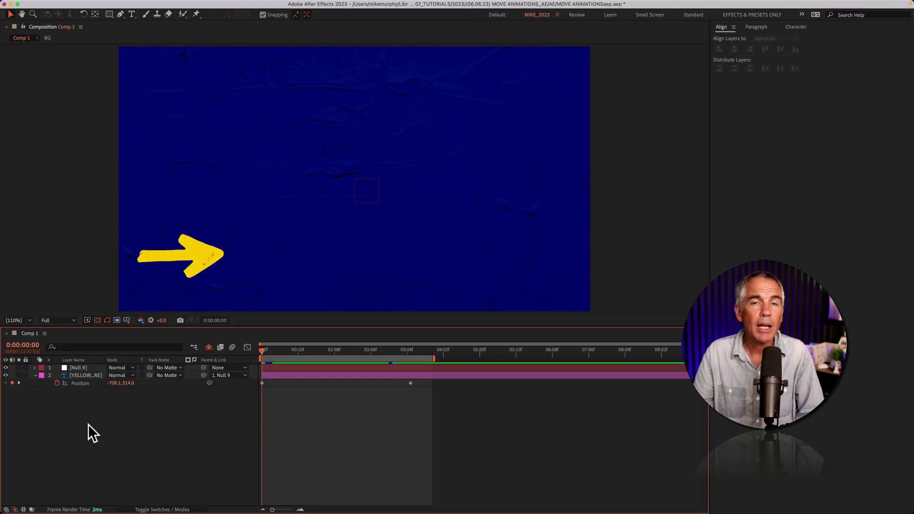
click(79, 368)
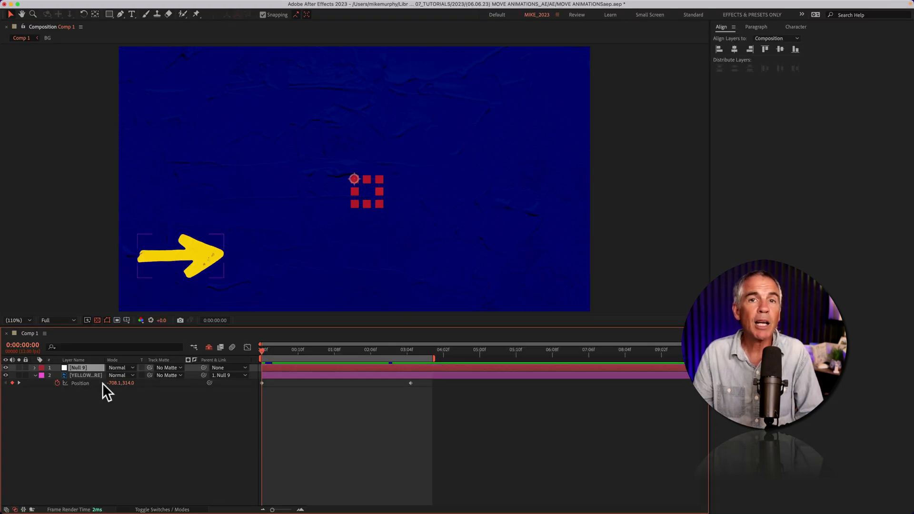
drag(355, 177, 407, 179)
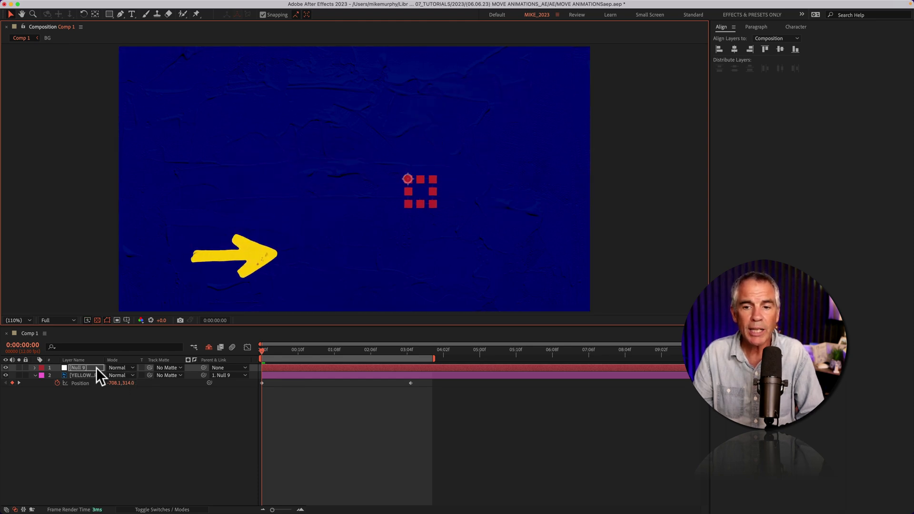
key(p)
drag(120, 381, 308, 47)
drag(432, 47, 365, 47)
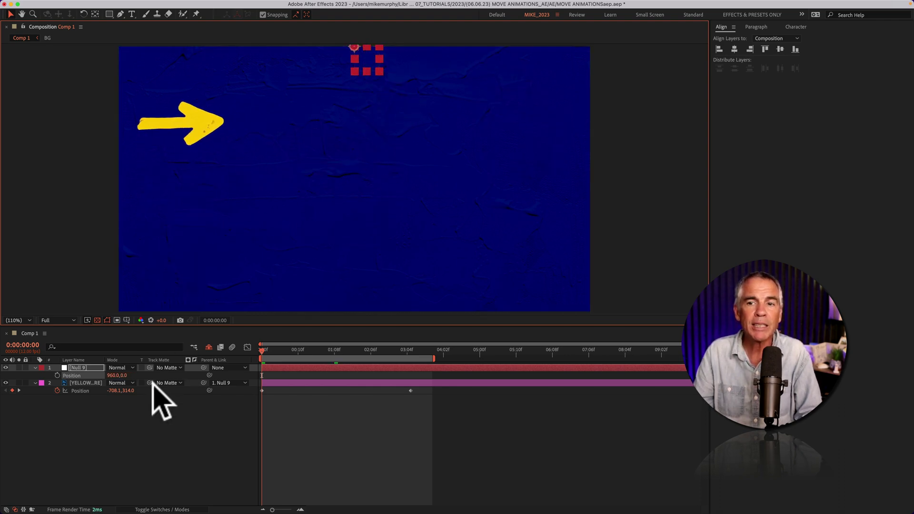
click(119, 428)
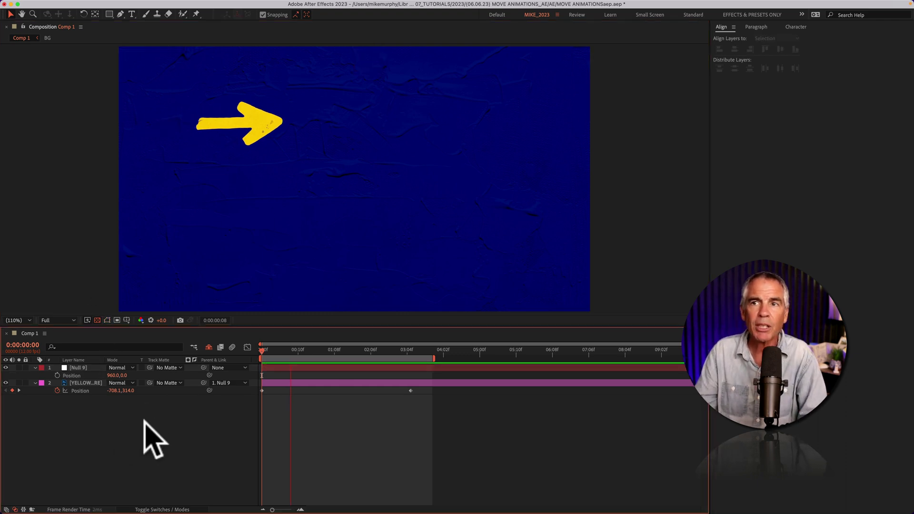
Bring the null back to the centre, delete Null 9, and preview the arrow sliding
drag(367, 57, 372, 133)
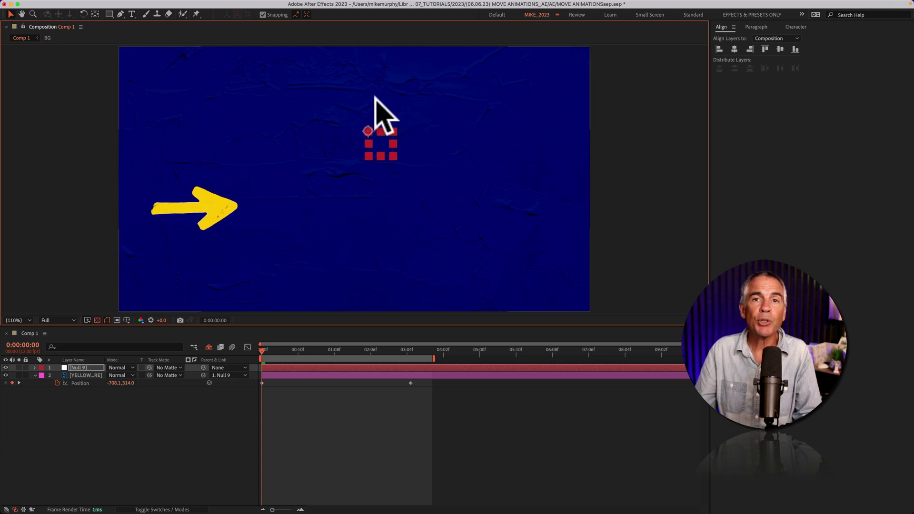
key(Delete)
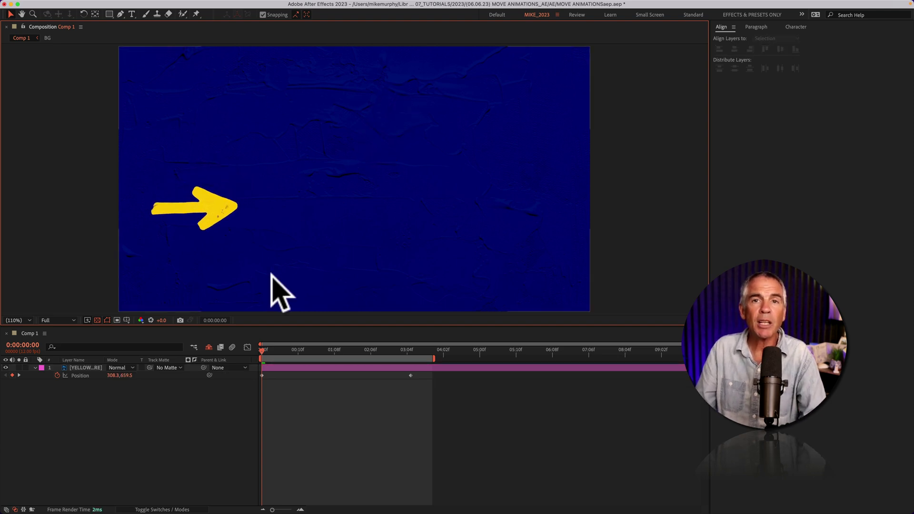
key(space)
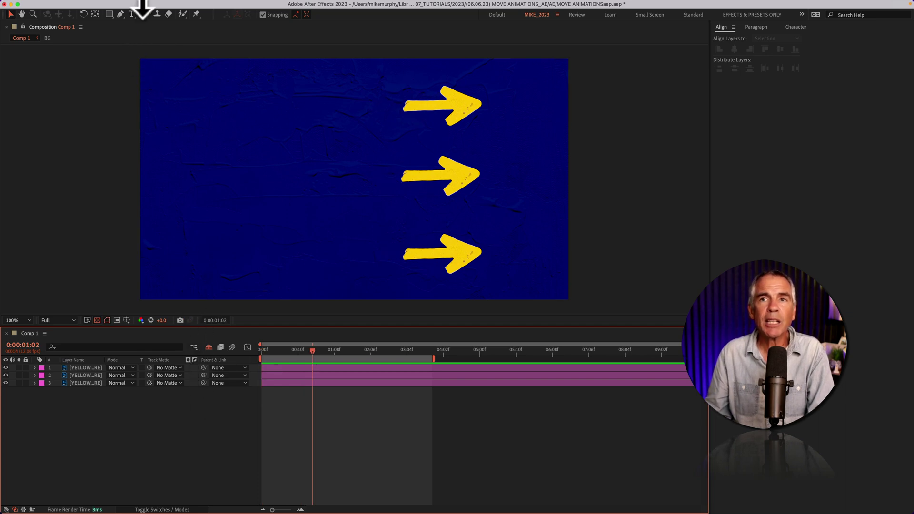
Create Null 16 from Layer > New > Null Object and pick-whip all three yellow arrow layers to it
click(159, 4)
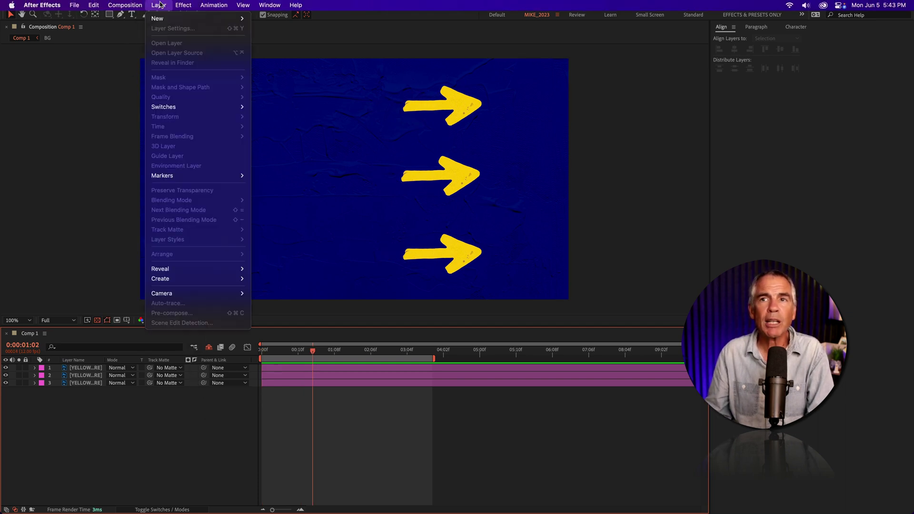
mouse_move(165, 19)
click(286, 59)
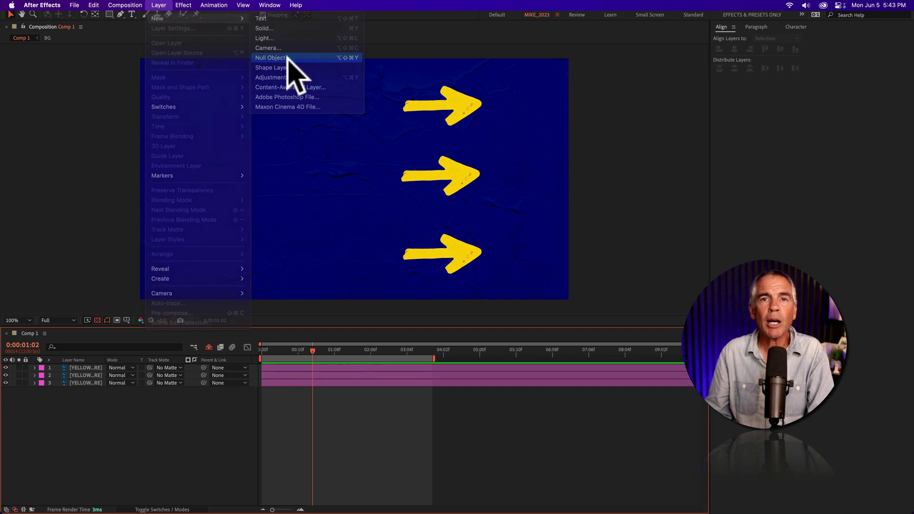
drag(85, 399, 87, 377)
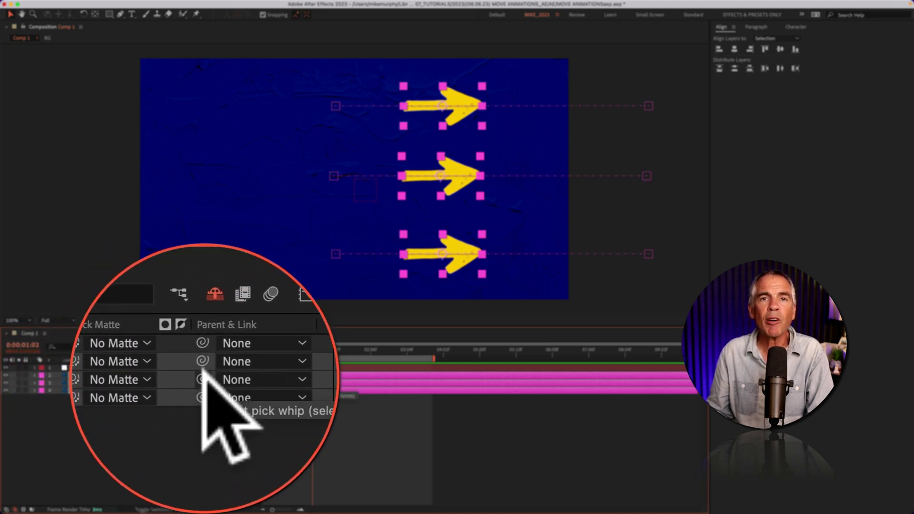
drag(224, 377, 80, 368)
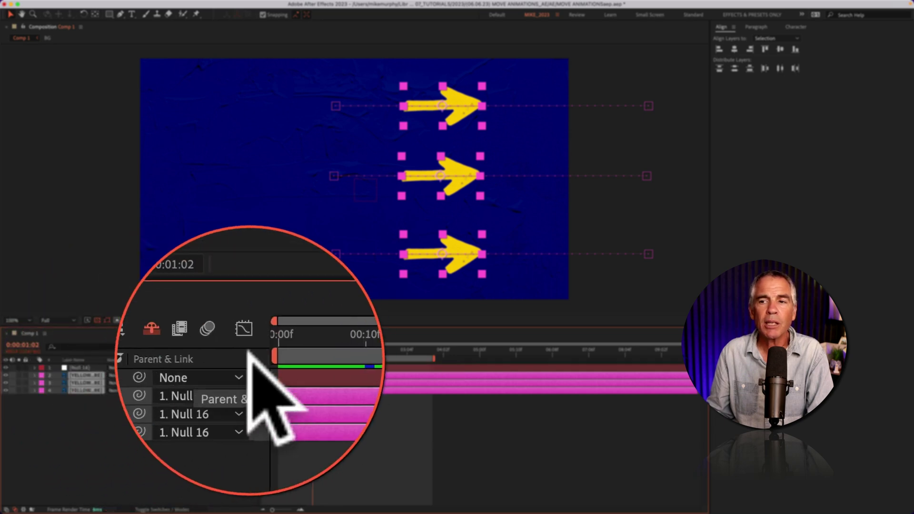
Drag Null 16 to push all three arrows toward the comp's left edge, then preview their slide
drag(312, 352, 238, 351)
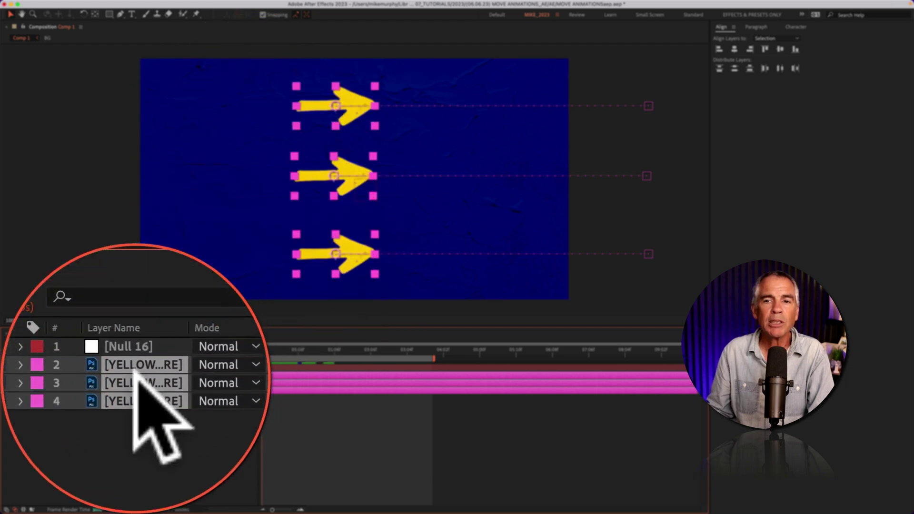
click(55, 366)
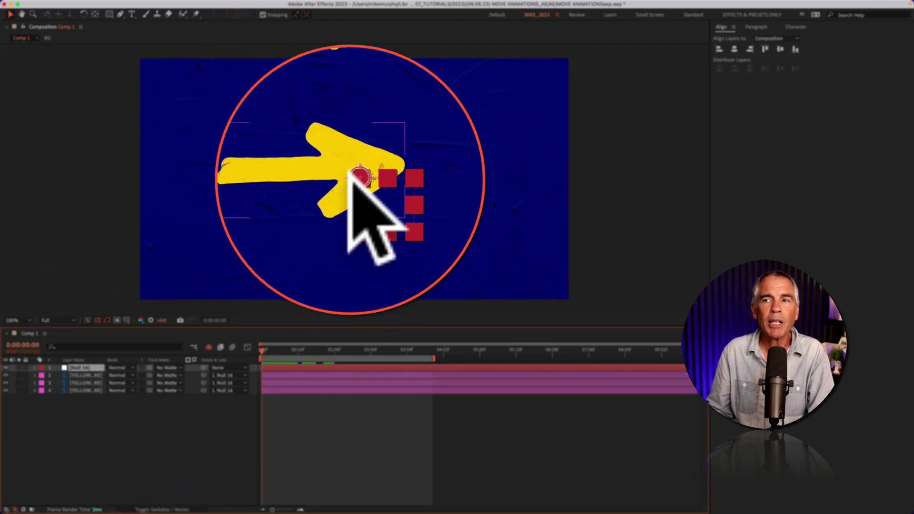
drag(355, 178, 401, 201)
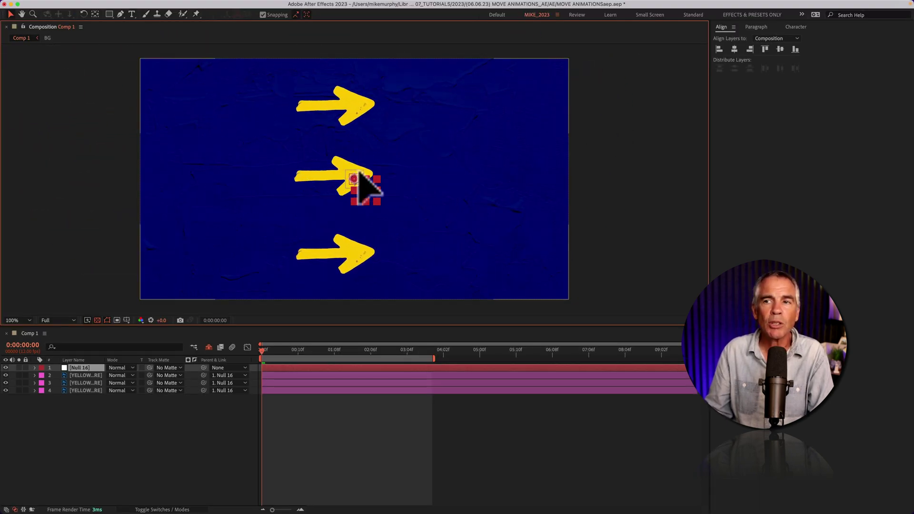
drag(355, 179, 121, 178)
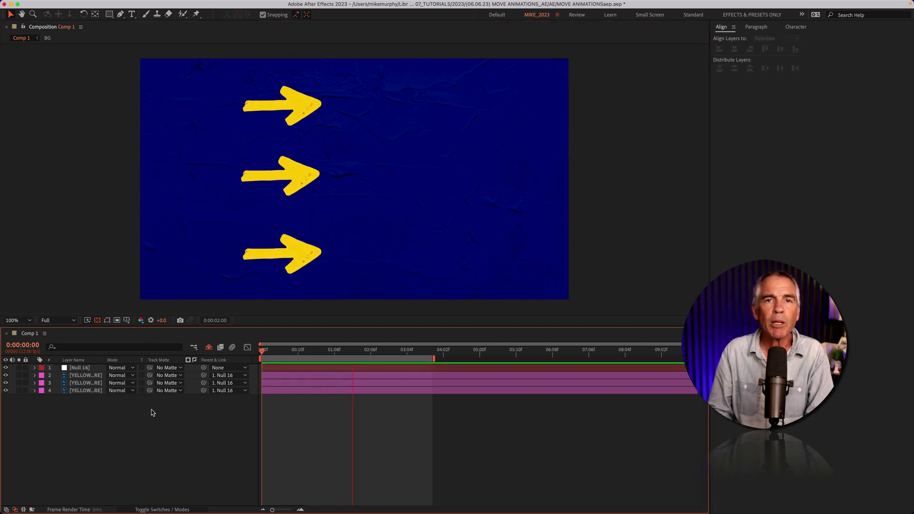
key(space)
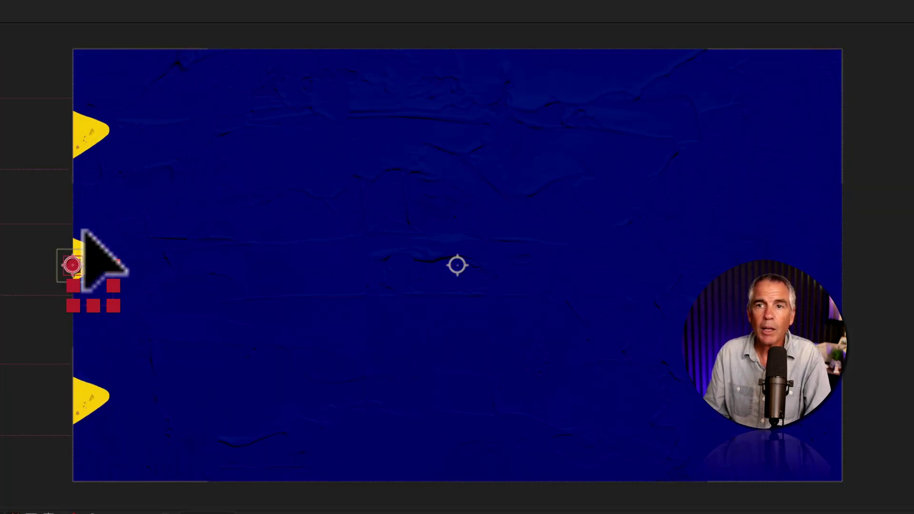